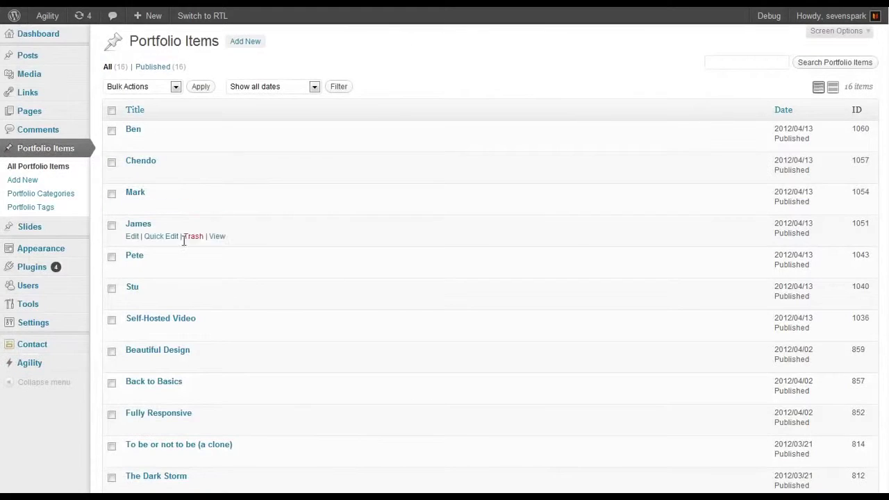
Step: Look through the full list of portfolio items
scroll(182, 236, "down", 5)
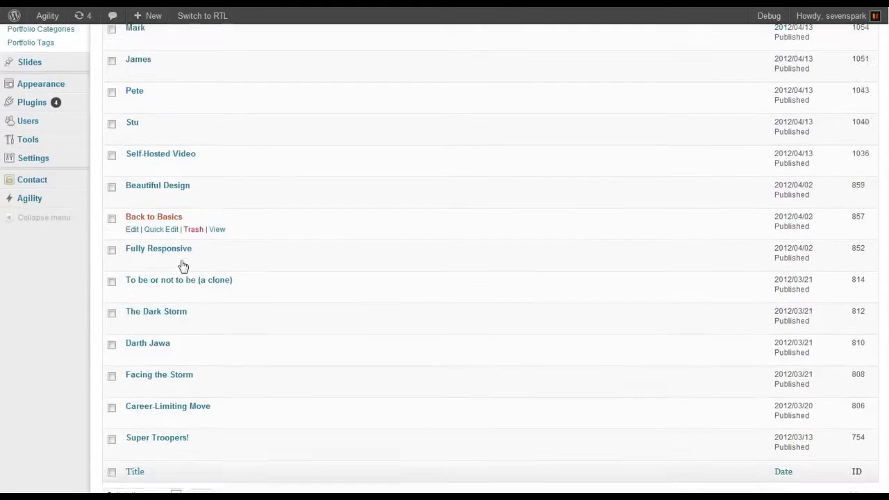
scroll(192, 319, "up", 5)
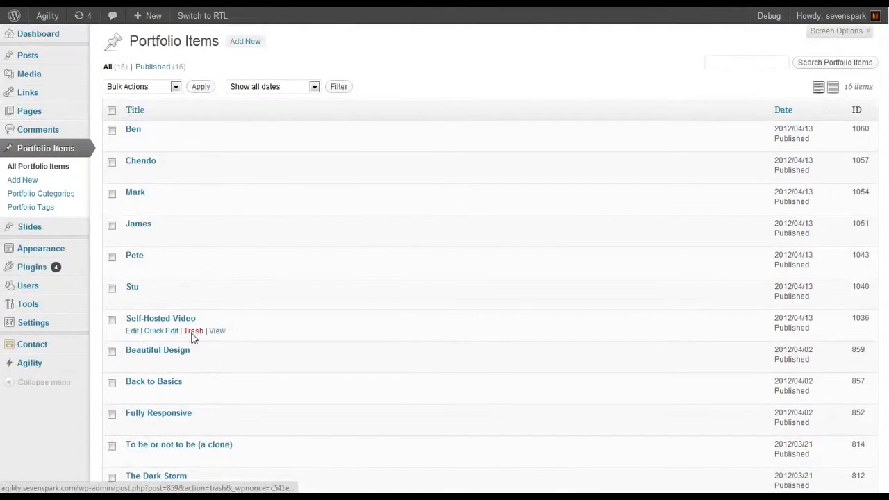
scroll(169, 347, "down", 3)
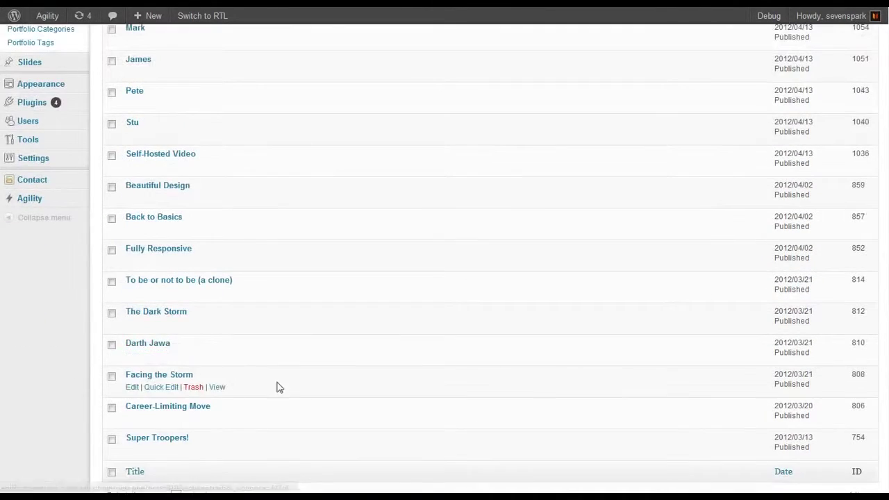
scroll(277, 387, "up", 1)
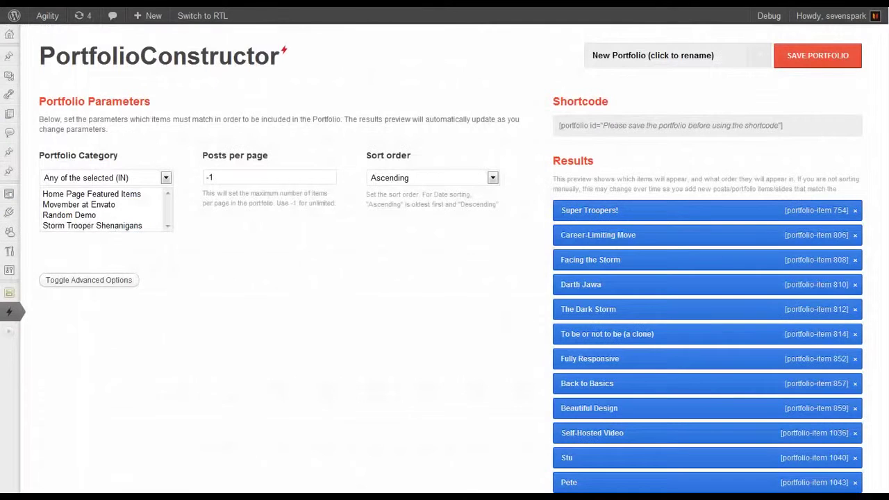
Step: Open the PortfolioConstructor and start a new portfolio
mouse_move(9, 317)
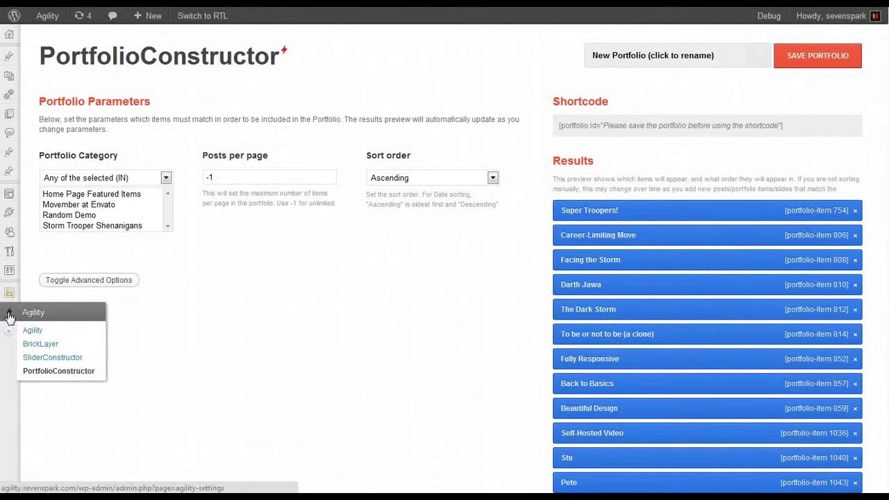
left_click(41, 372)
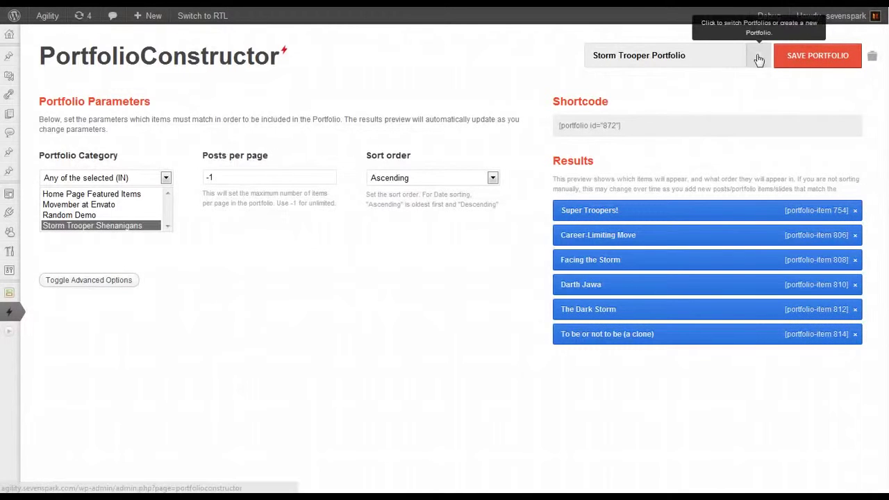
left_click(759, 60)
left_click(614, 190)
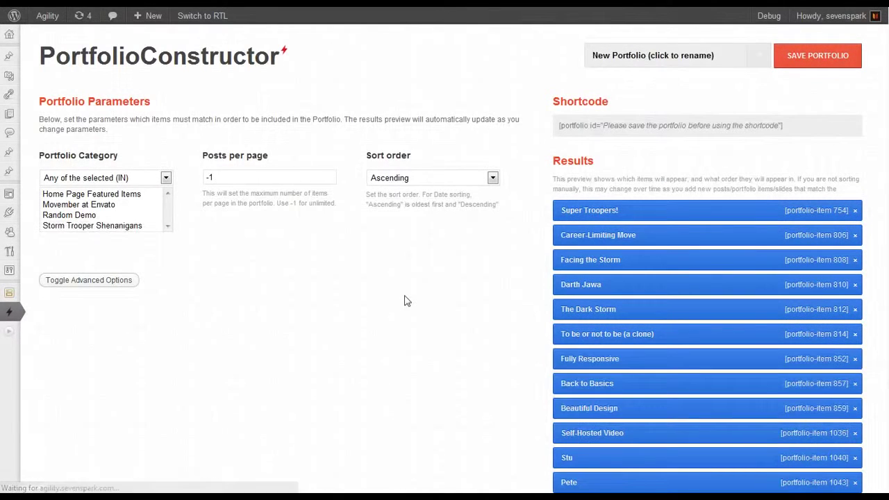
Step: Name the new portfolio "My Cool Portfolio"
left_click(642, 57)
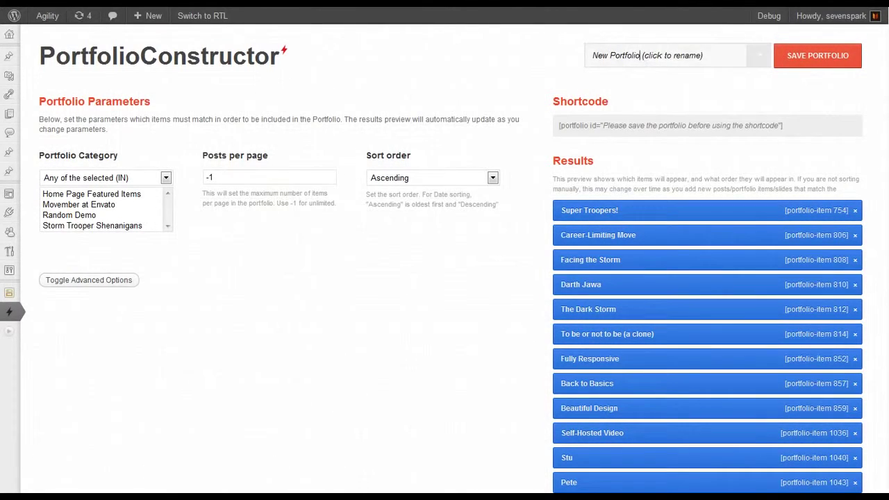
key("ctrl+a")
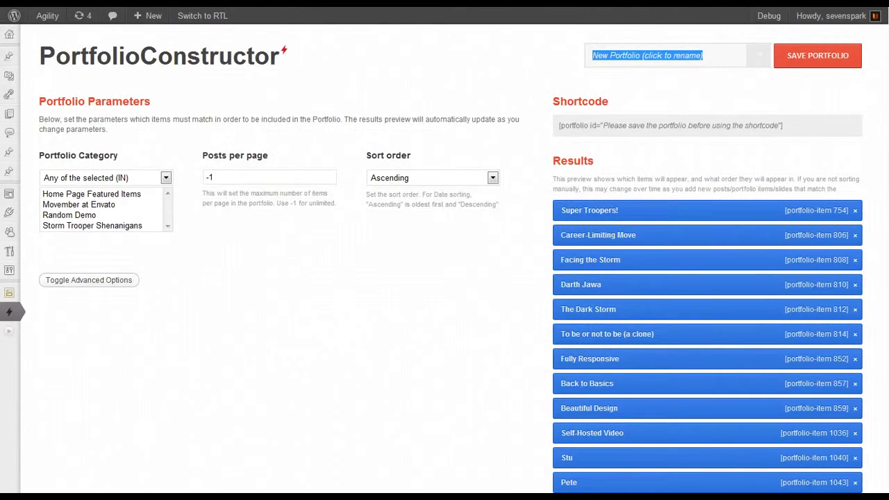
type("My Cool Portfolio")
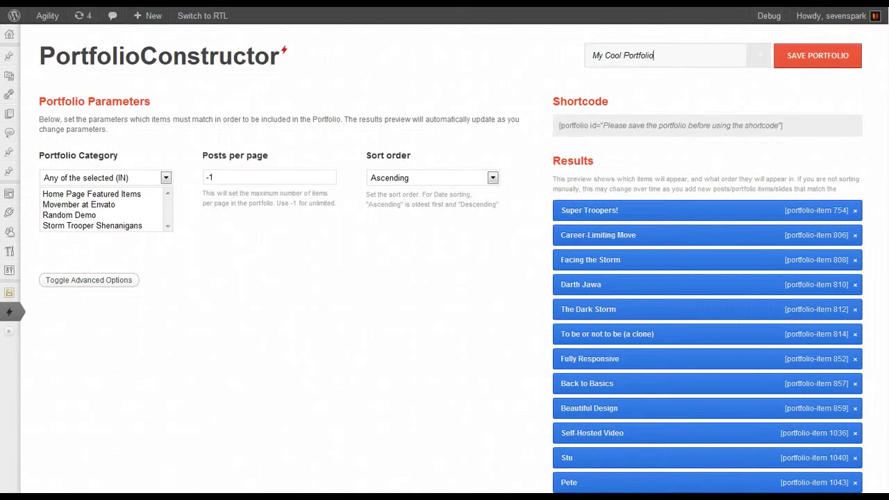
key("Return")
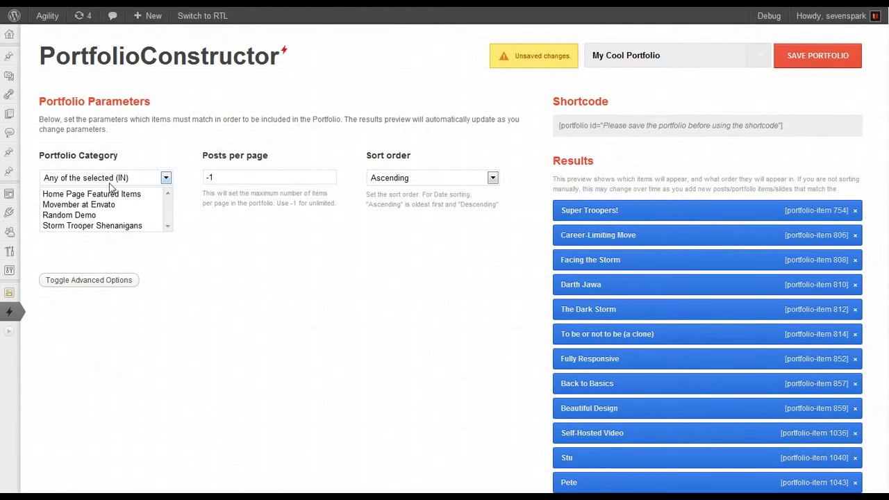
Step: Review the unfiltered results preview and the Portfolio Category parameter
scroll(527, 282, "down", 1)
scroll(527, 282, "down", 3)
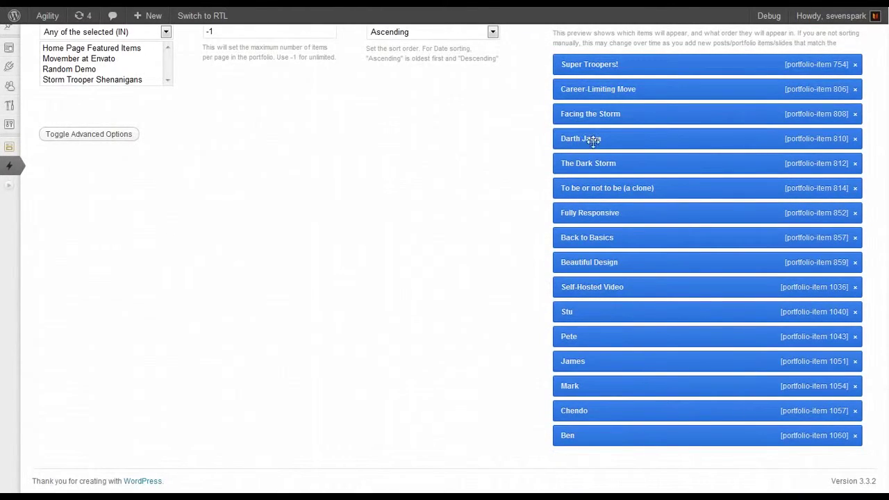
scroll(459, 229, "up", 4)
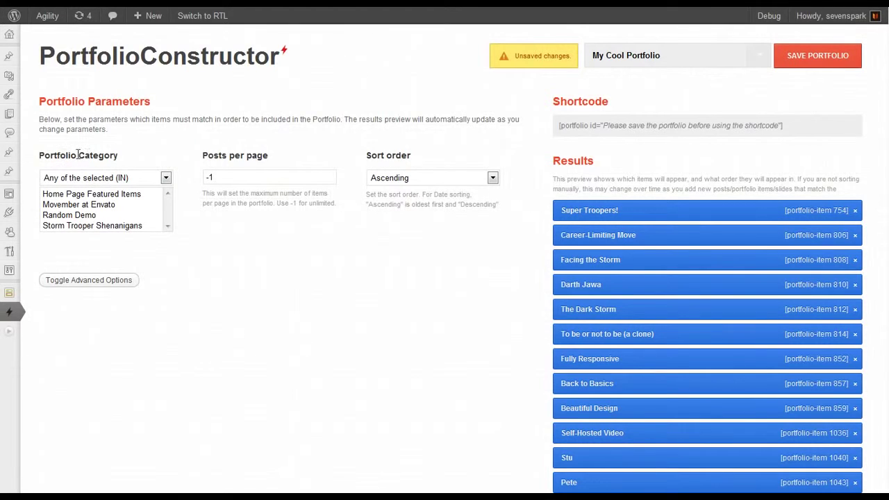
left_click_drag(42, 155, 122, 155)
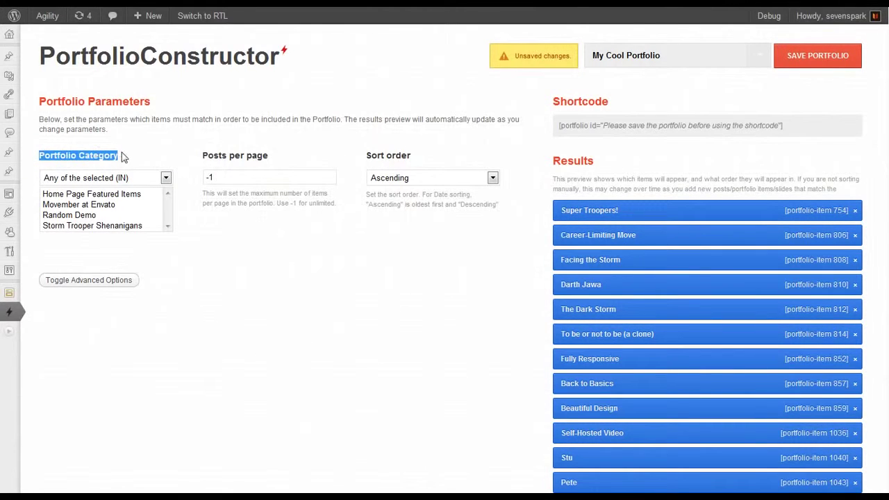
left_click(122, 155)
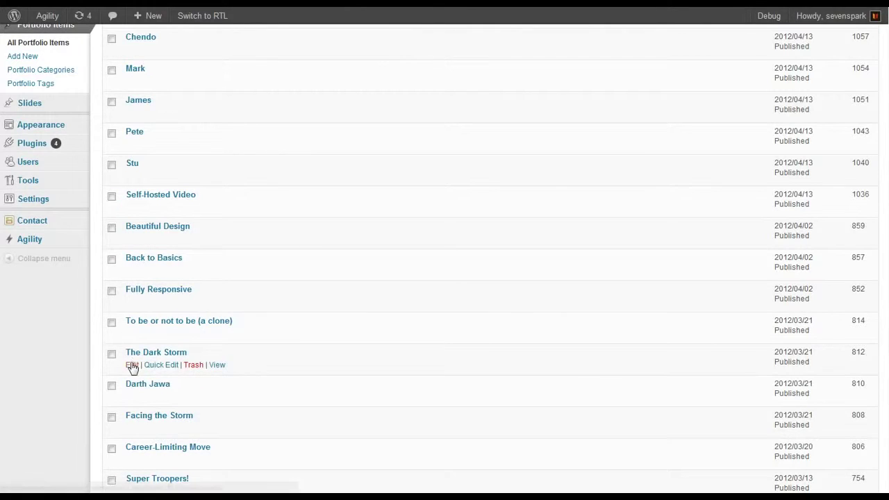
Step: Check the categories of The Dark Storm item, and filter My Cool Portfolio to the Storm Trooper Shenanigans category
left_click(132, 365)
scroll(434, 340, "down", 3)
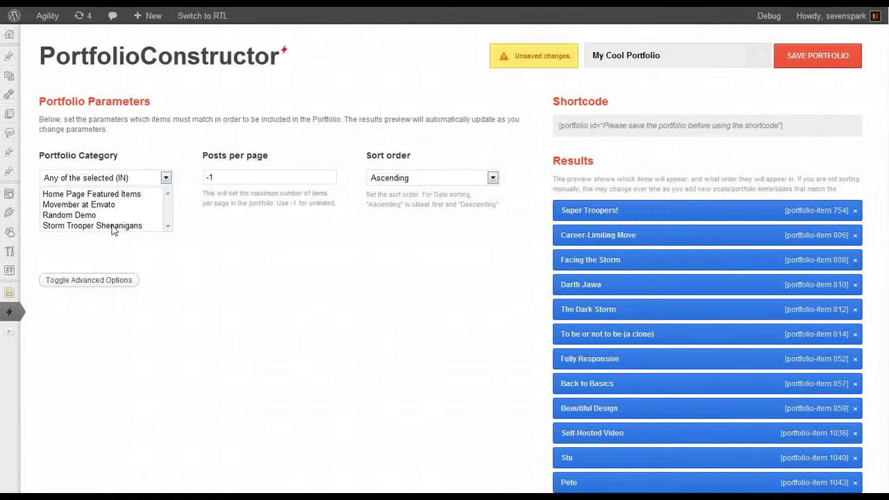
left_click(67, 227)
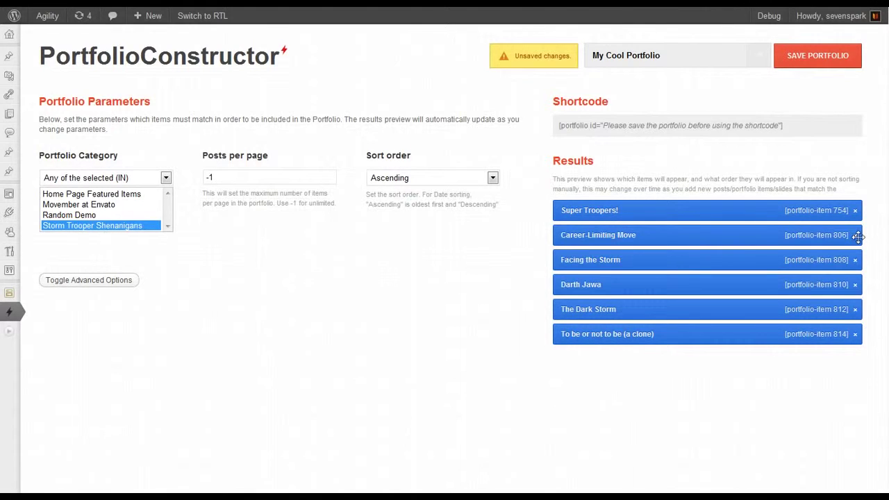
Step: Try limiting the portfolio to 4 posts per page, and restore the unlimited value of -1
triple_click(238, 176)
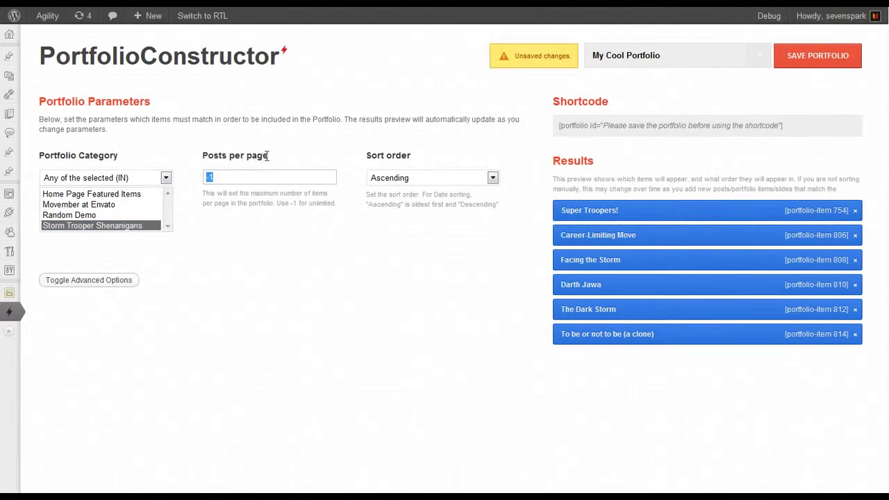
type("4")
key("Tab")
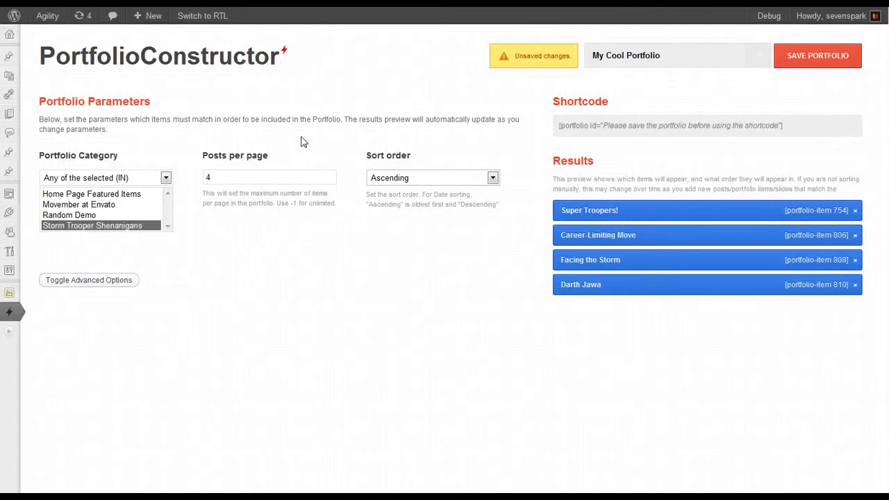
key("shift+Tab")
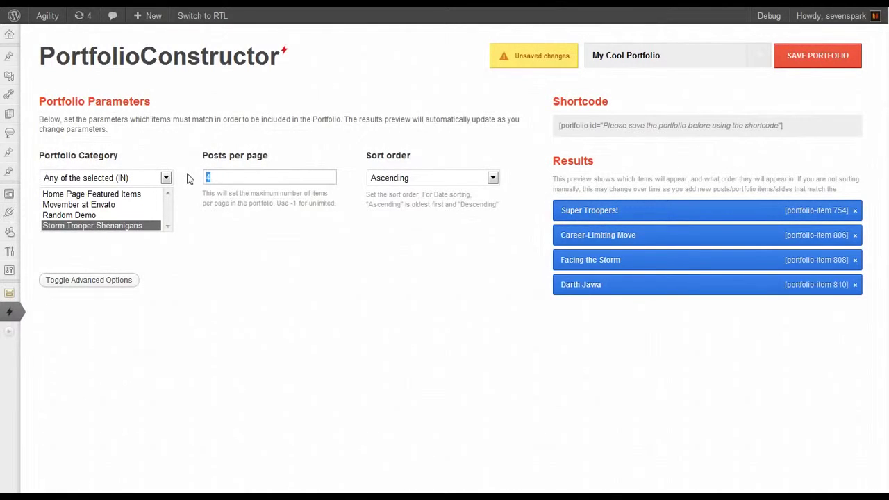
type("-1")
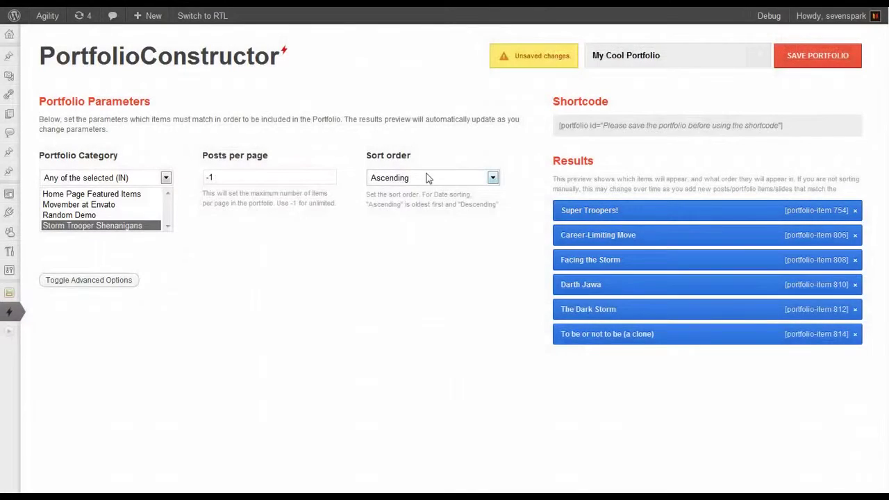
Step: Try sorting the portfolio in Descending order, and switch it back to Ascending
left_click(428, 178)
left_click(406, 201)
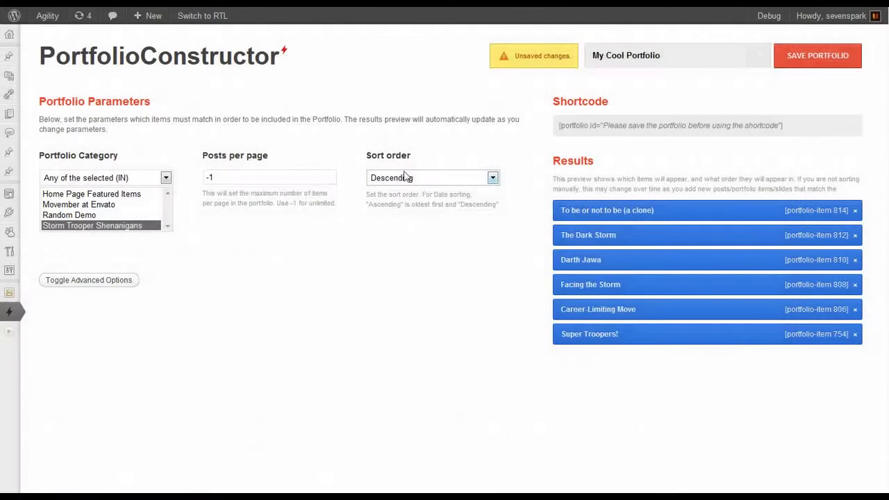
left_click(400, 179)
left_click(397, 191)
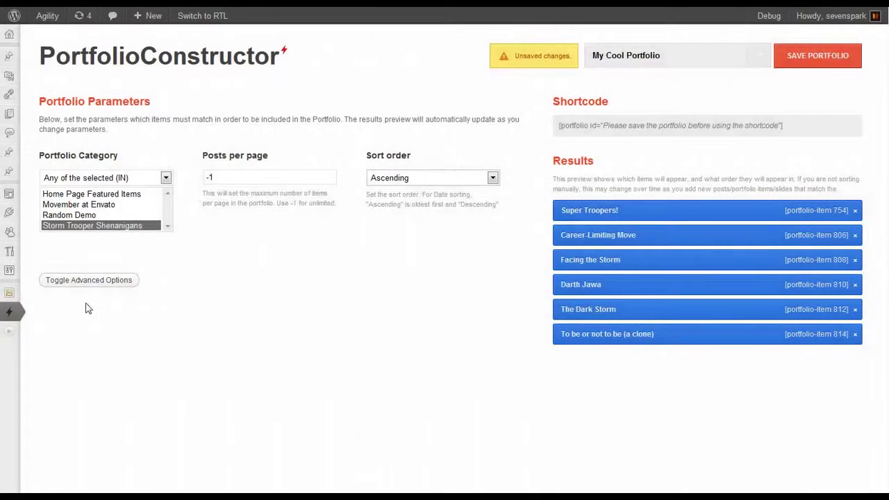
Step: View the advanced portfolio parameters and hide them again
left_click(88, 281)
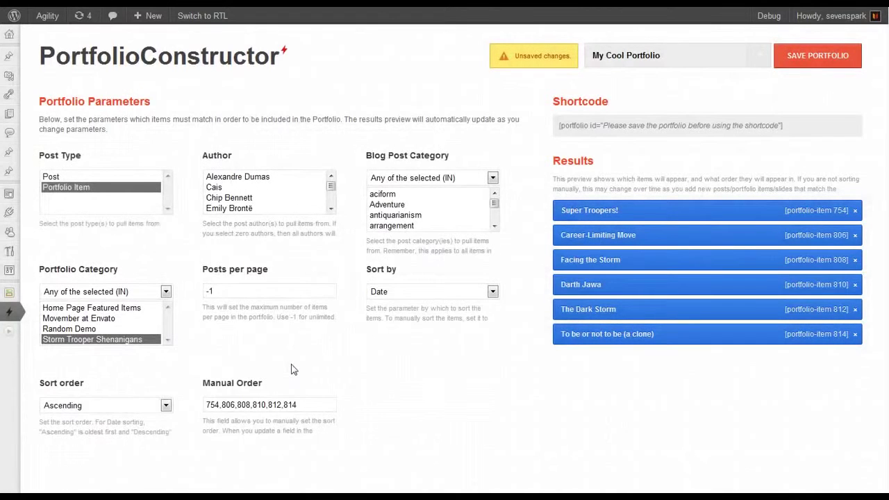
scroll(291, 367, "down", 2)
left_click(89, 448)
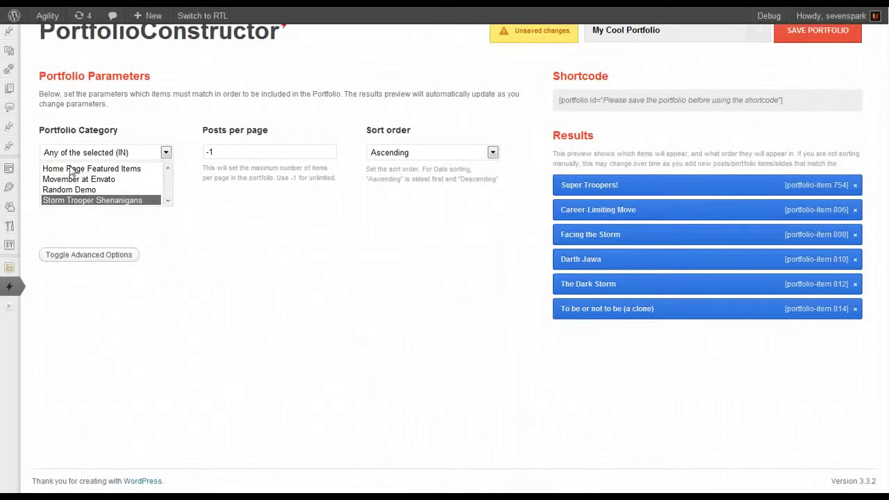
Step: Try filtering by Home Page Featured Items, by Movember at Envato, and by Movember at Envato combined with Storm Trooper Shenanigans
left_click(97, 172)
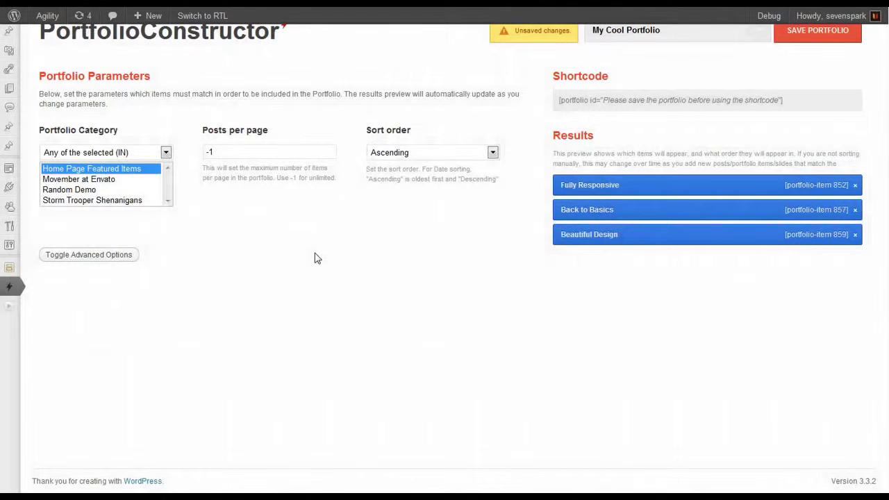
left_click(94, 181)
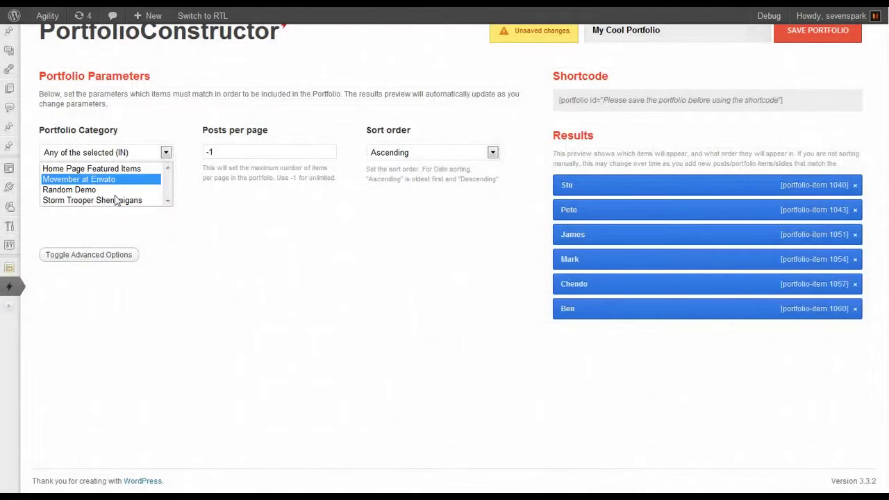
left_click(100, 200, "ctrl")
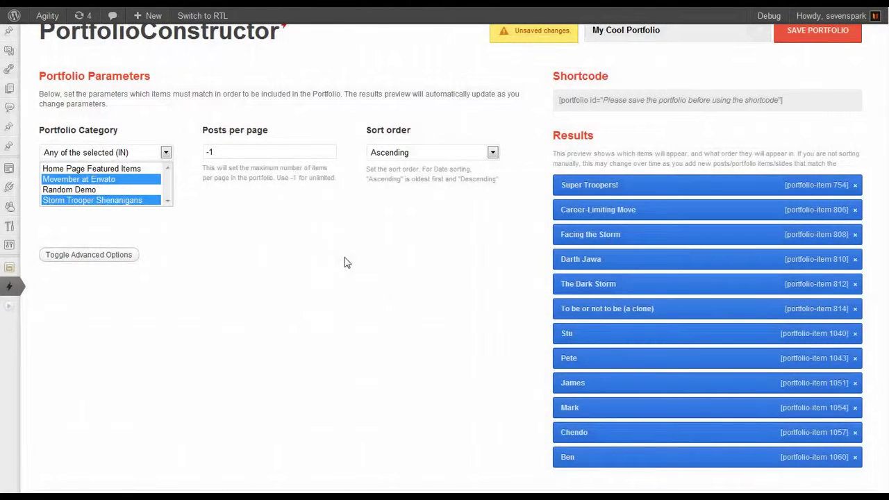
left_click(115, 152)
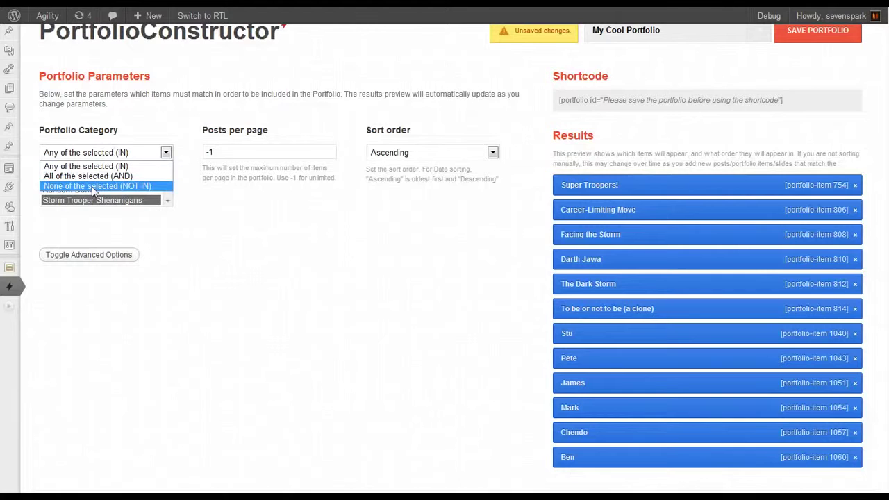
left_click(343, 287)
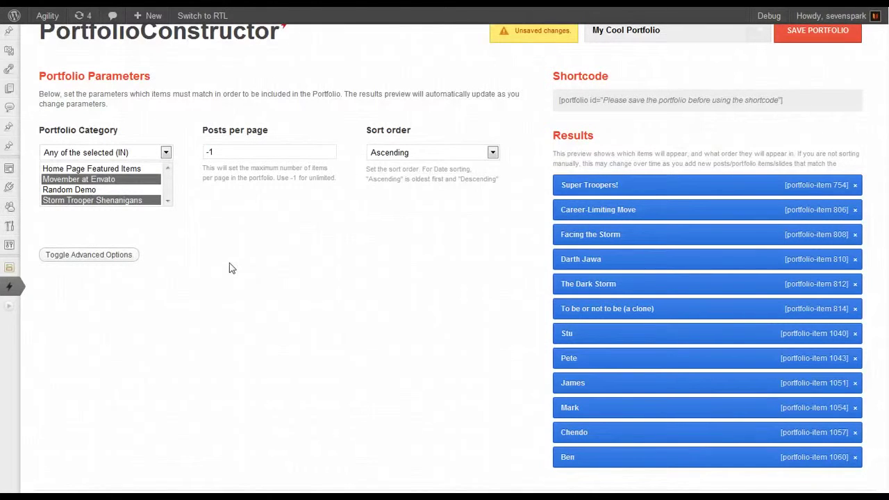
Step: Restrict the portfolio to the Storm Trooper Shenanigans category only and save it
left_click(102, 180)
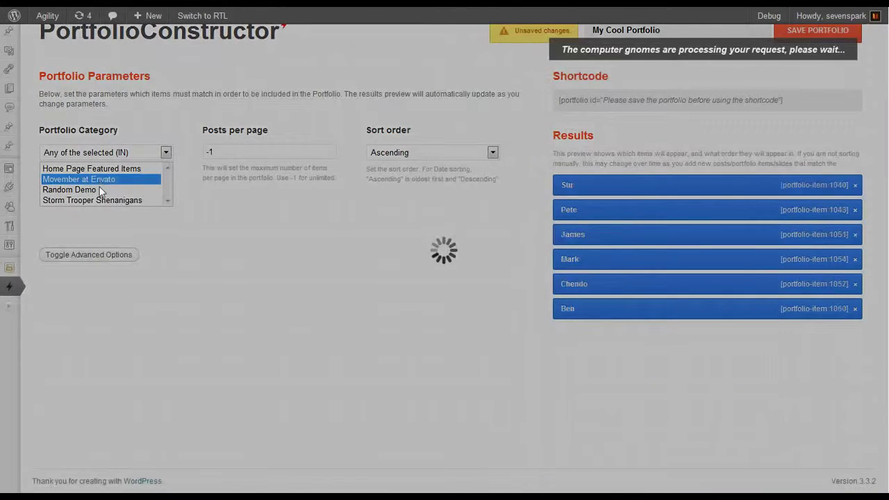
left_click(86, 200)
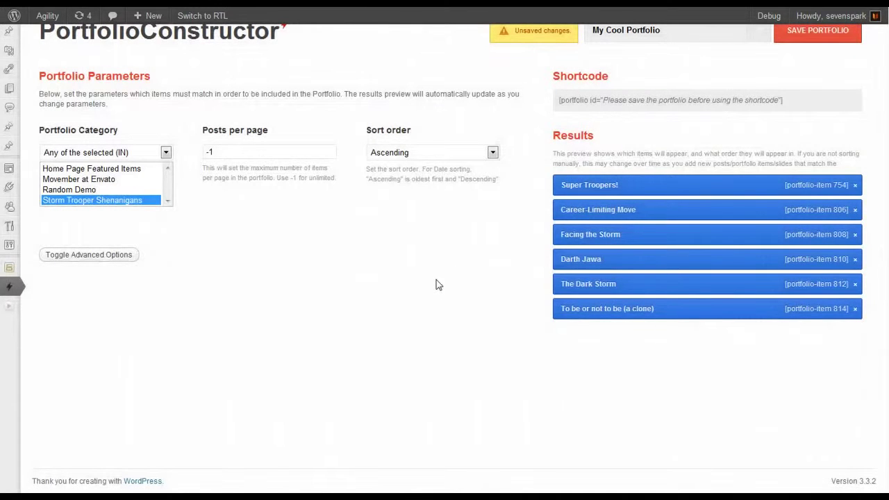
scroll(455, 283, "up", 1)
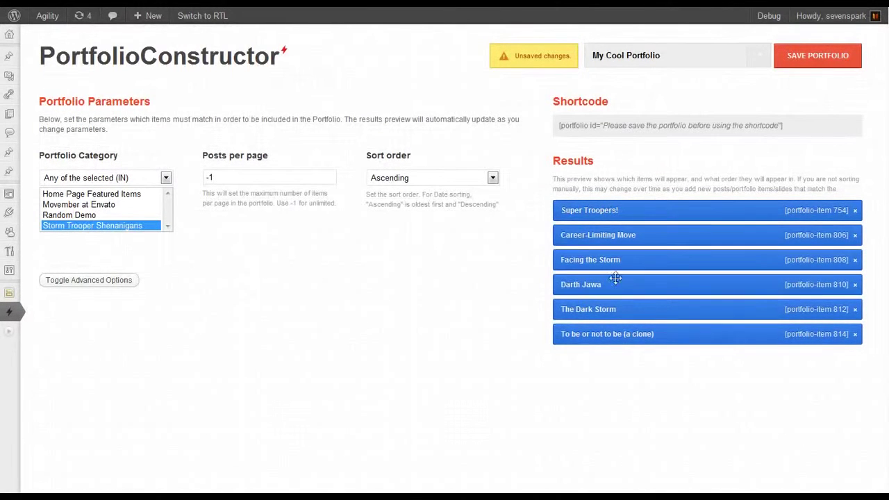
left_click(823, 58)
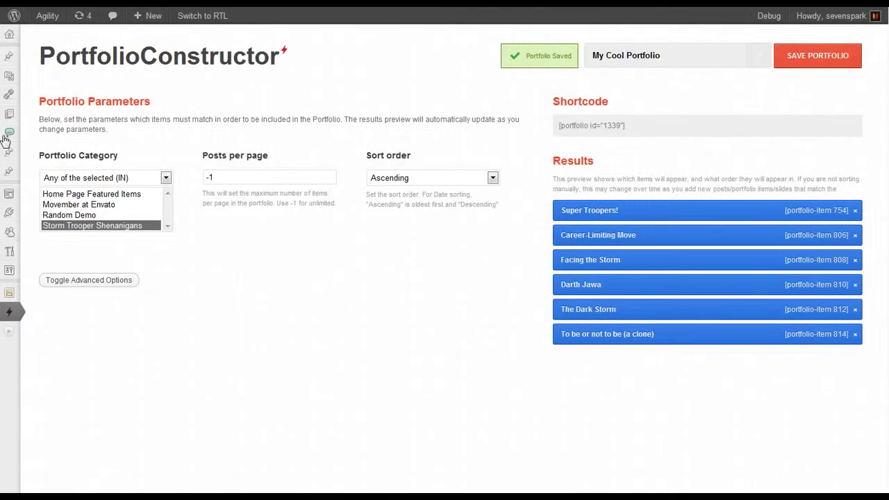
Step: Start adding a new page to the site
mouse_move(10, 114)
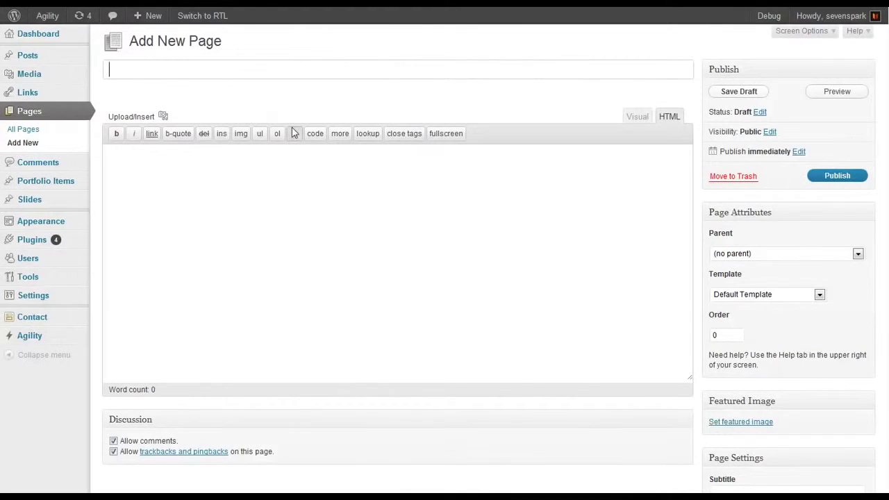
Step: Title the new page "My Special Portfolio" and assign it the Portfolio template
type("My Special Portfo")
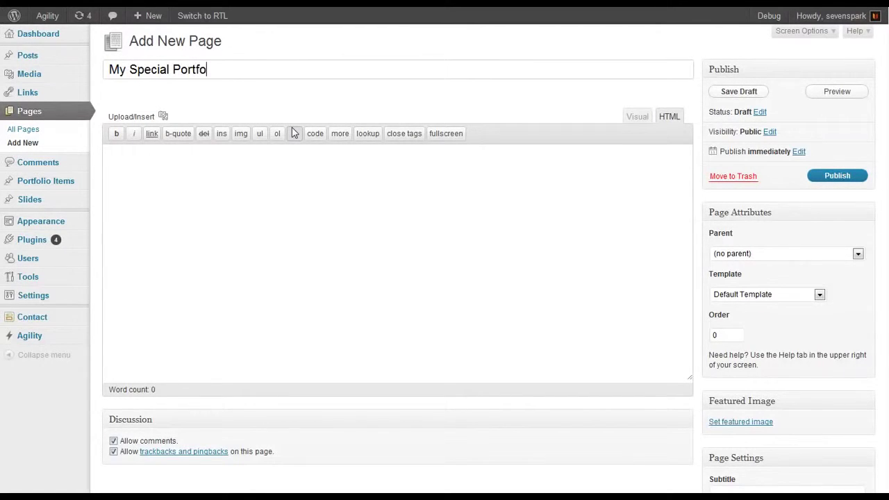
type("lio")
scroll(670, 282, "down", 2)
scroll(677, 291, "up", 2)
left_click(759, 297)
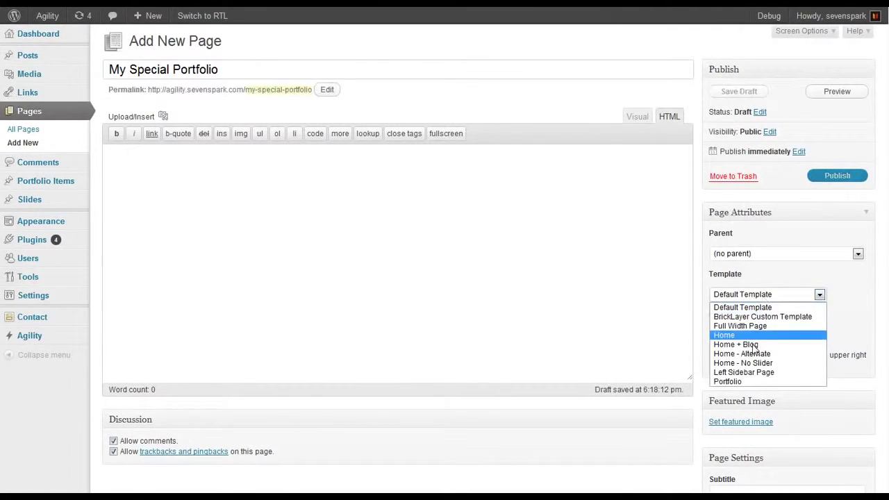
left_click(744, 383)
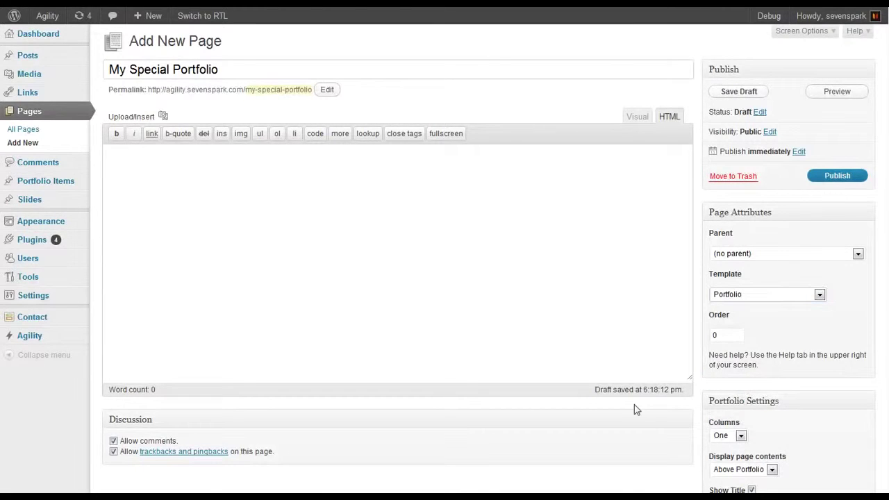
Step: Configure the page's portfolio settings with three columns, no excerpts and My Cool Portfolio as the displayed portfolio
scroll(840, 361, "down", 3)
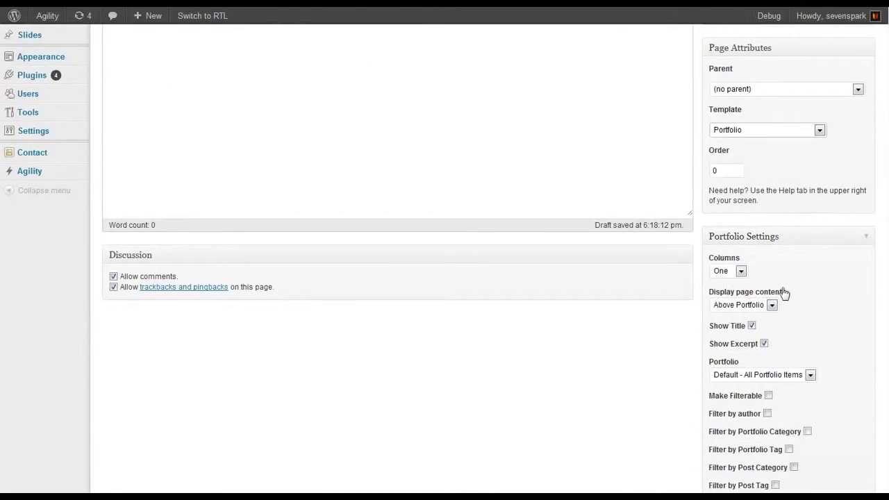
scroll(784, 293, "down", 2)
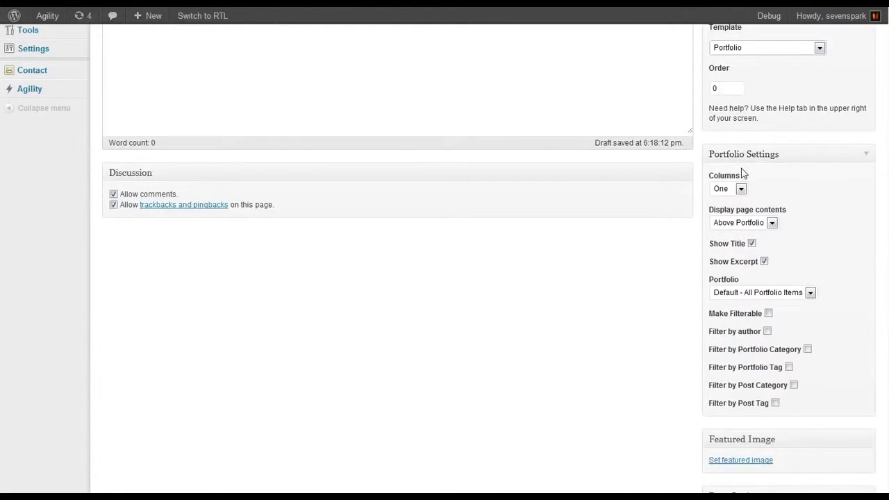
left_click(741, 189)
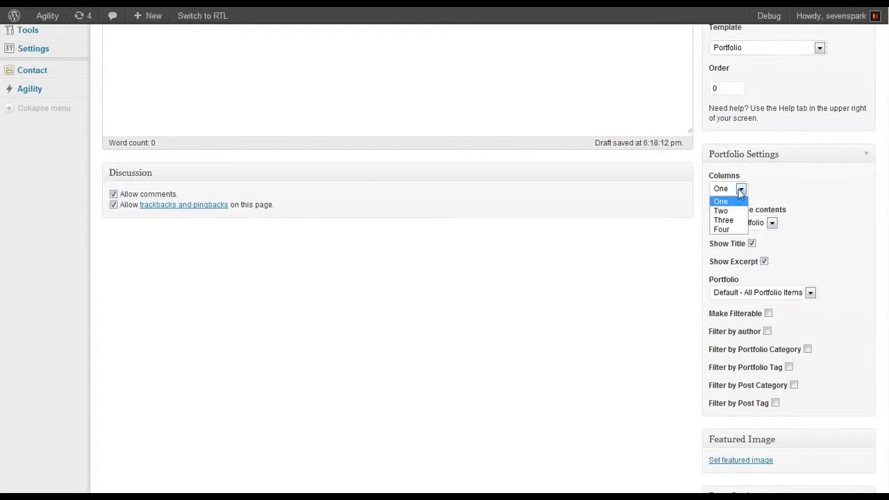
left_click(725, 220)
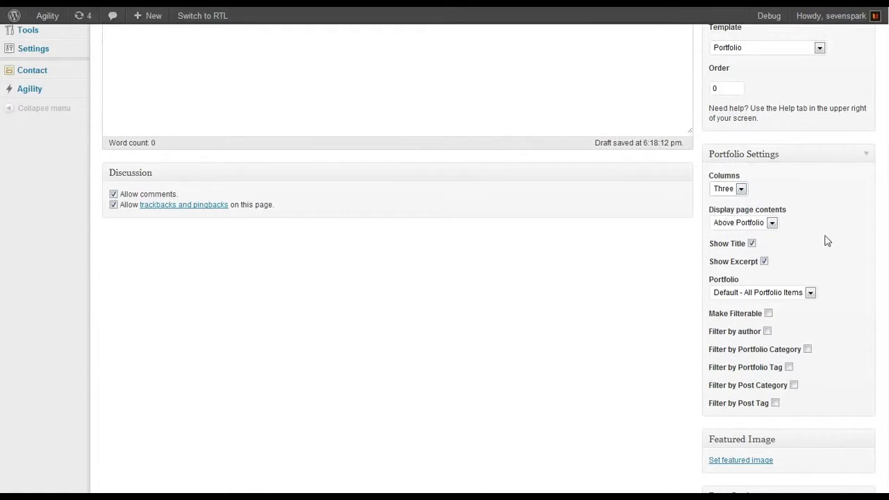
left_click(764, 262)
left_click(757, 294)
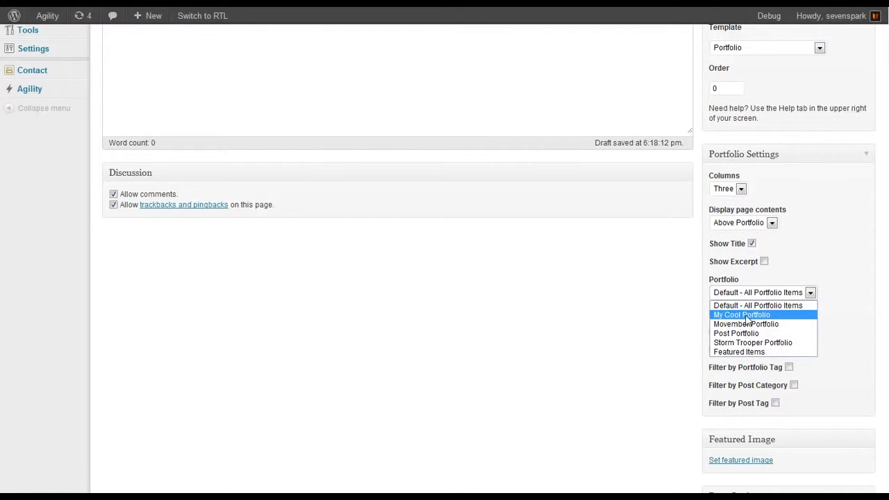
left_click(746, 315)
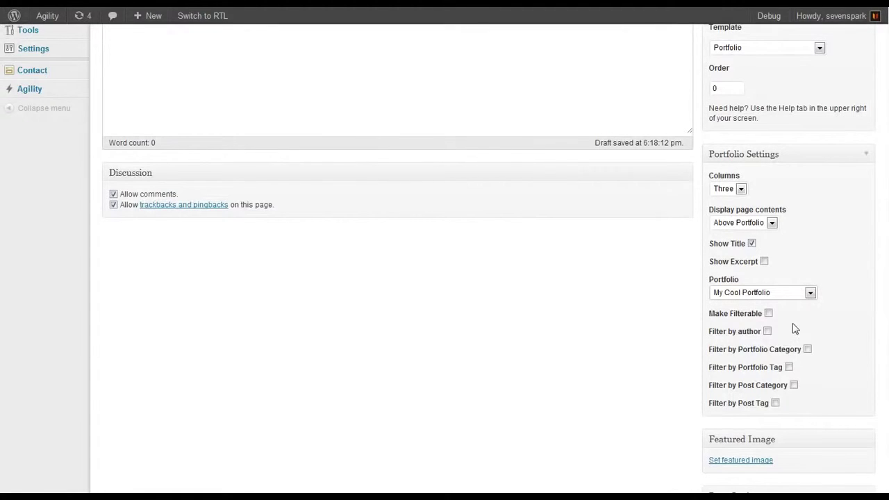
Step: Publish the page and look over the portfolio grid on the live page
scroll(657, 403, "down", 3)
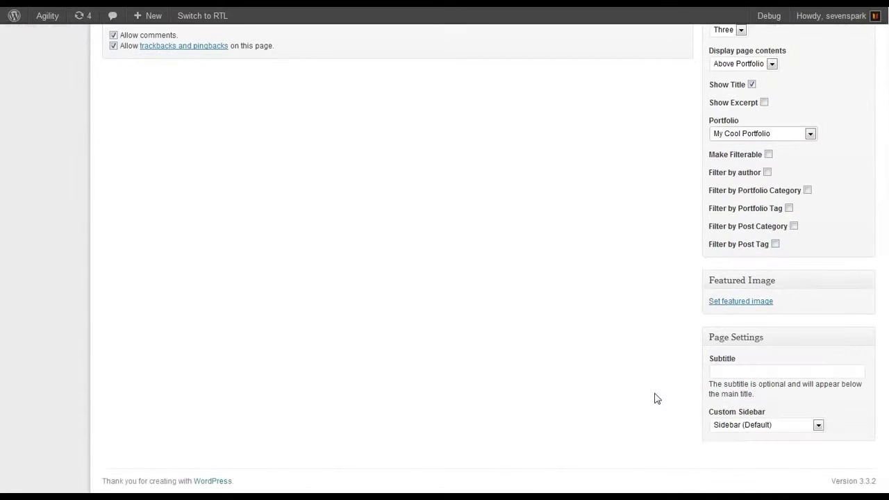
scroll(657, 397, "up", 8)
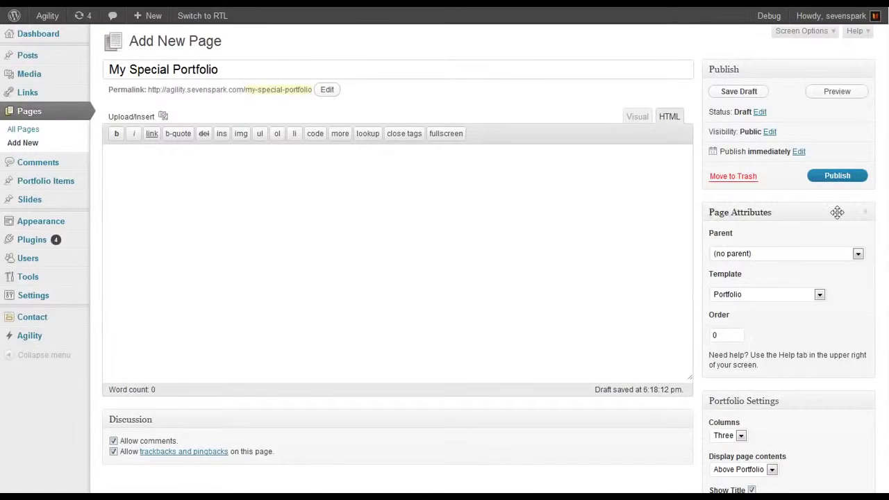
left_click(838, 175)
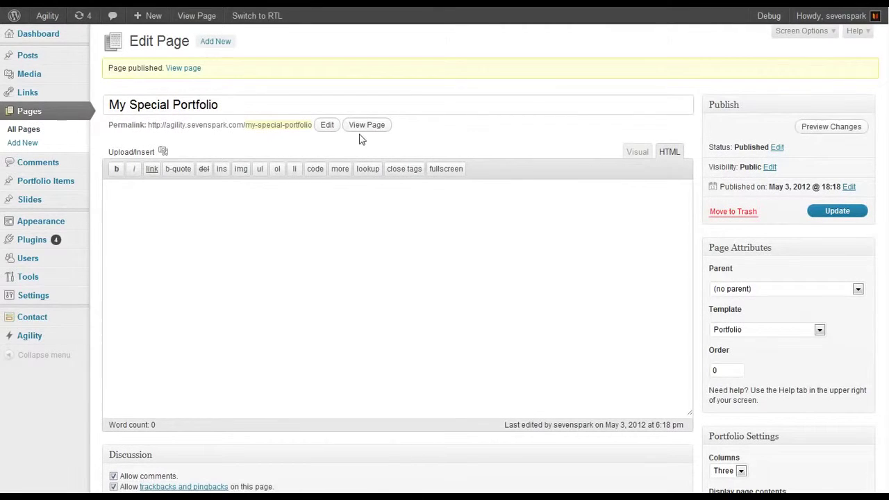
left_click(361, 126)
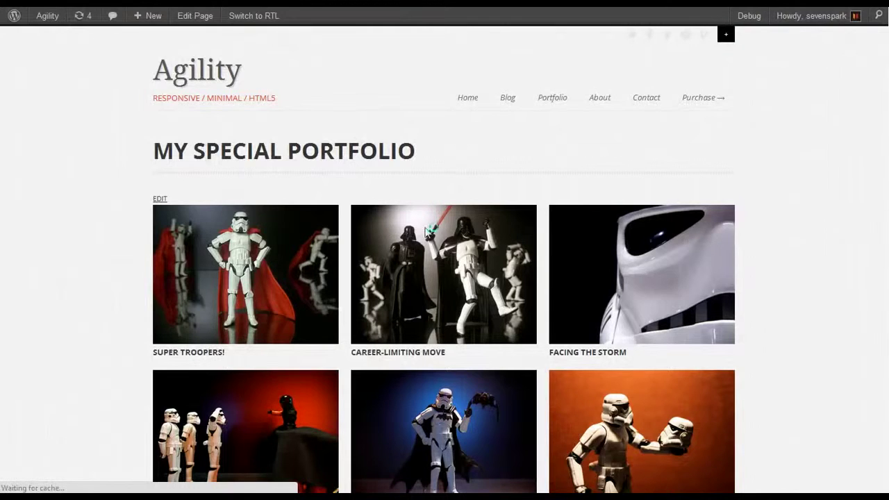
scroll(481, 219, "down", 3)
scroll(359, 44, "up", 2)
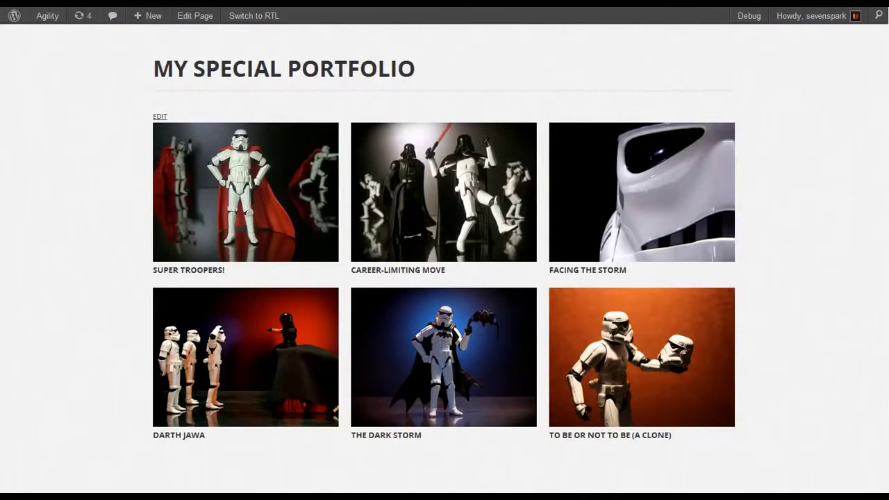
Step: Change the page's portfolio layout to two columns, update the page and reload its live view
key("alt+Left")
scroll(815, 392, "down", 3)
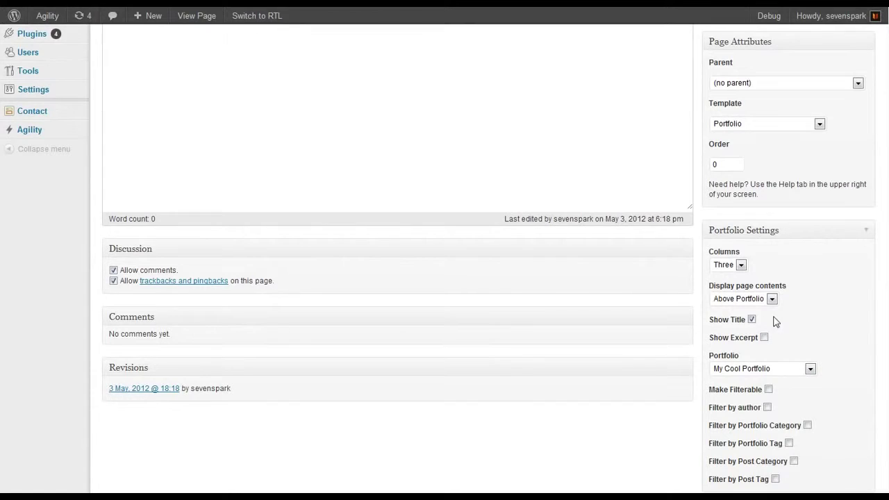
scroll(804, 318, "down", 1)
scroll(879, 382, "up", 1)
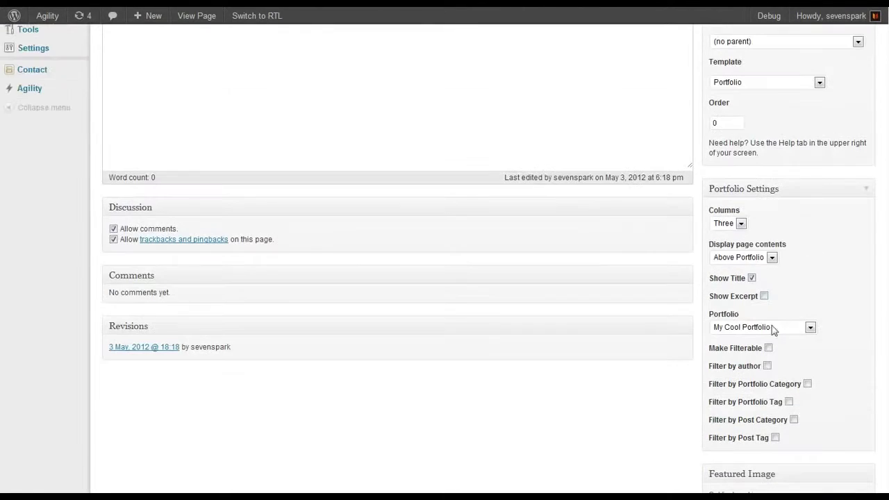
left_click(741, 223)
left_click(720, 245)
scroll(796, 222, "up", 3)
left_click(841, 215)
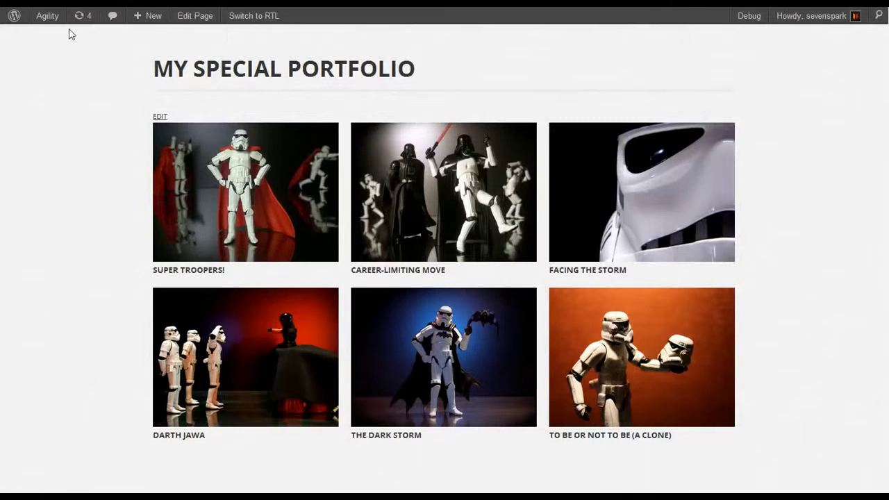
left_click(68, 32)
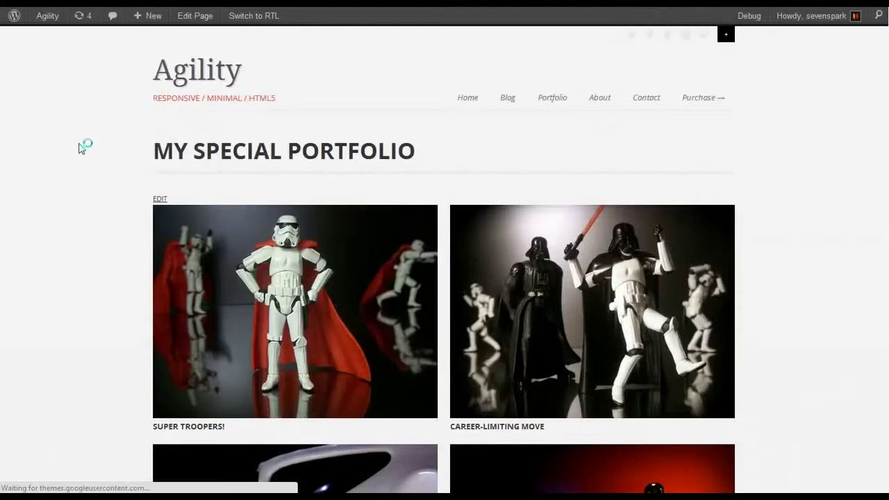
scroll(295, 229, "down", 1)
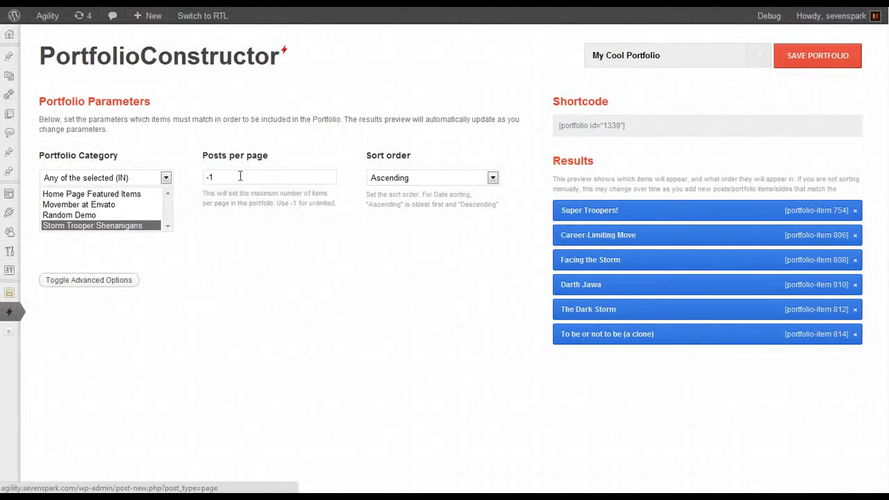
Step: Limit My Cool Portfolio to 2 posts per page in the PortfolioConstructor and save it
left_click_drag(240, 176, 189, 175)
type("2")
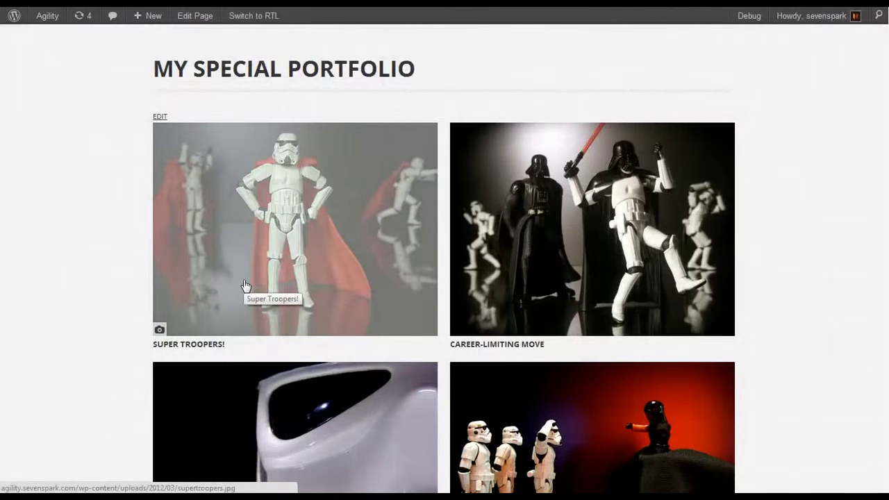
left_click(168, 328)
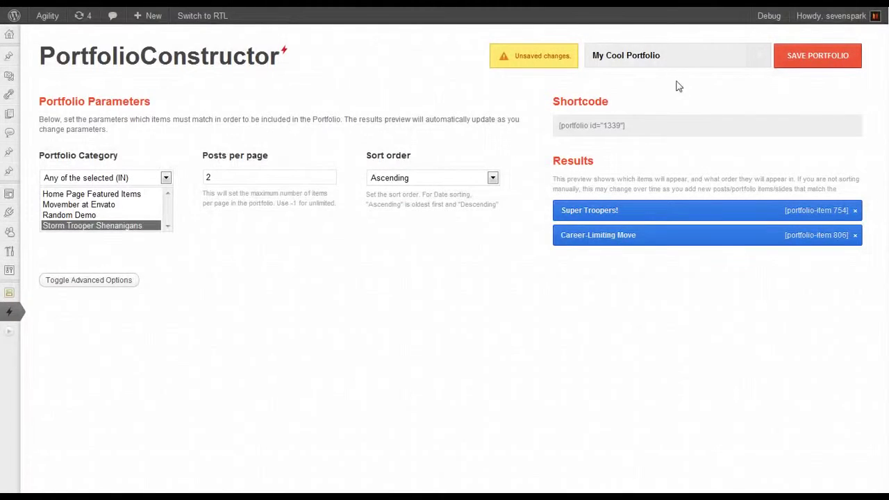
left_click(818, 55)
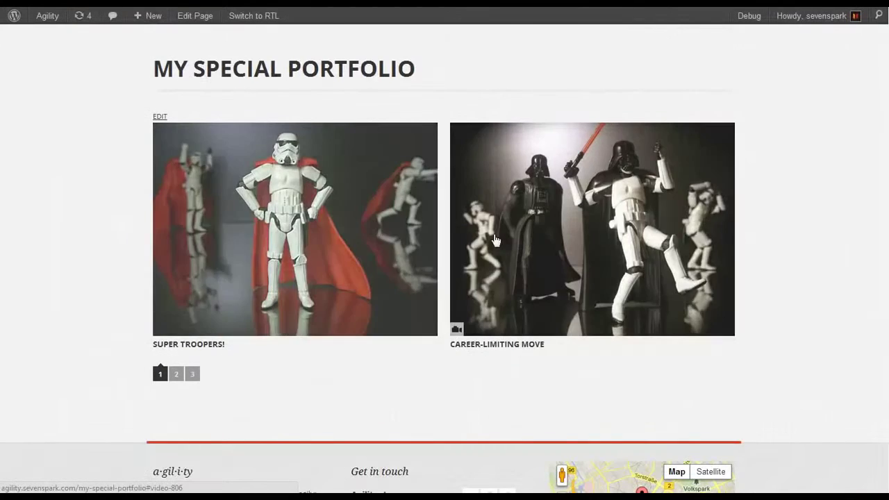
Step: Browse pages 2 and 3 of the paginated portfolio on the live page
left_click(177, 376)
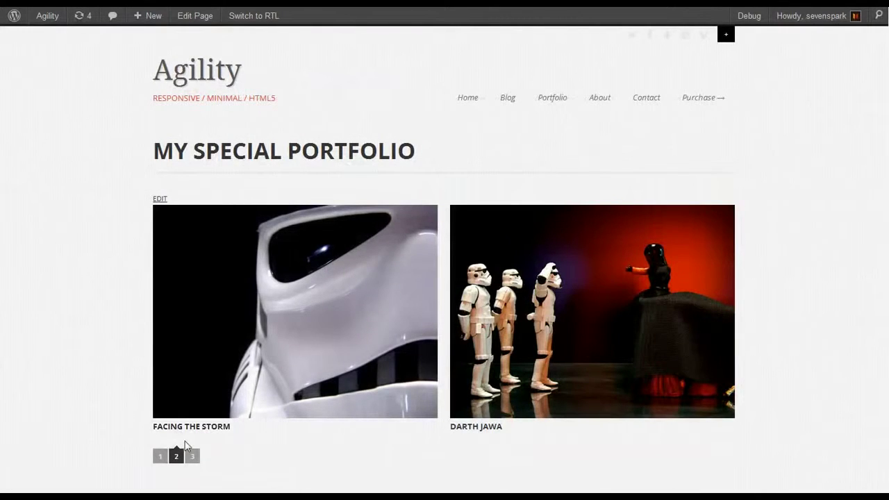
left_click(193, 455)
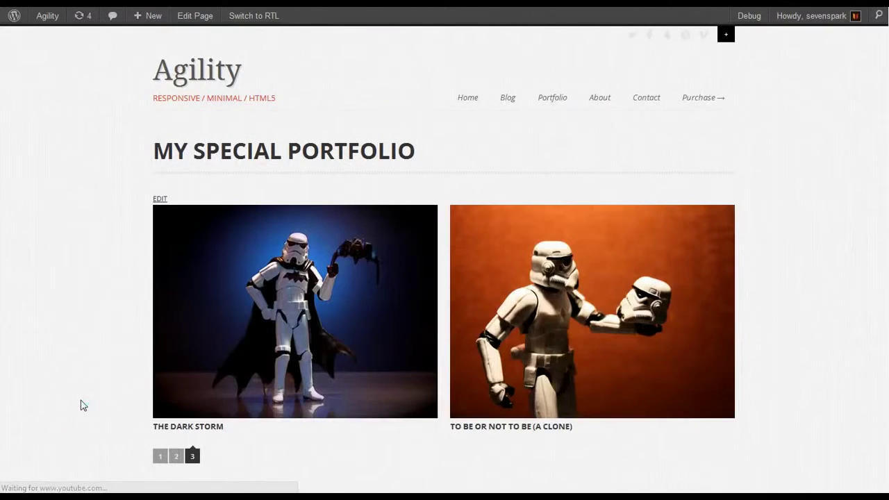